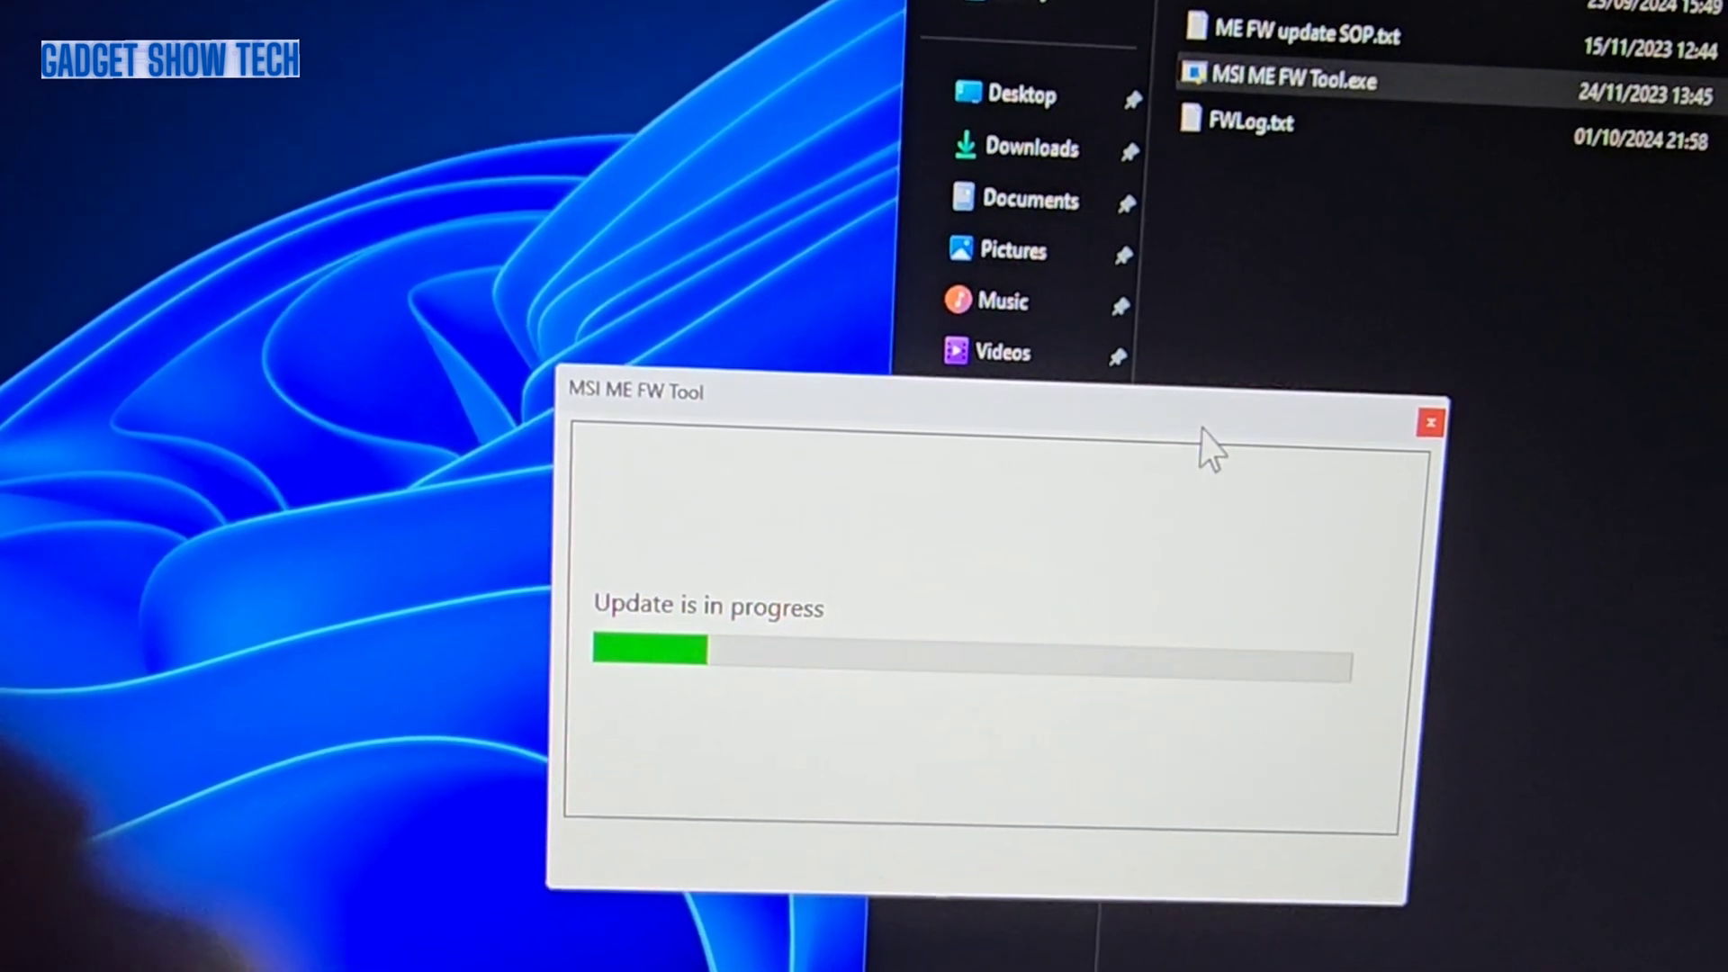
- Move the ME FW Tool window aside and open the FWUpdate folder
drag(1236, 459, 676, 222)
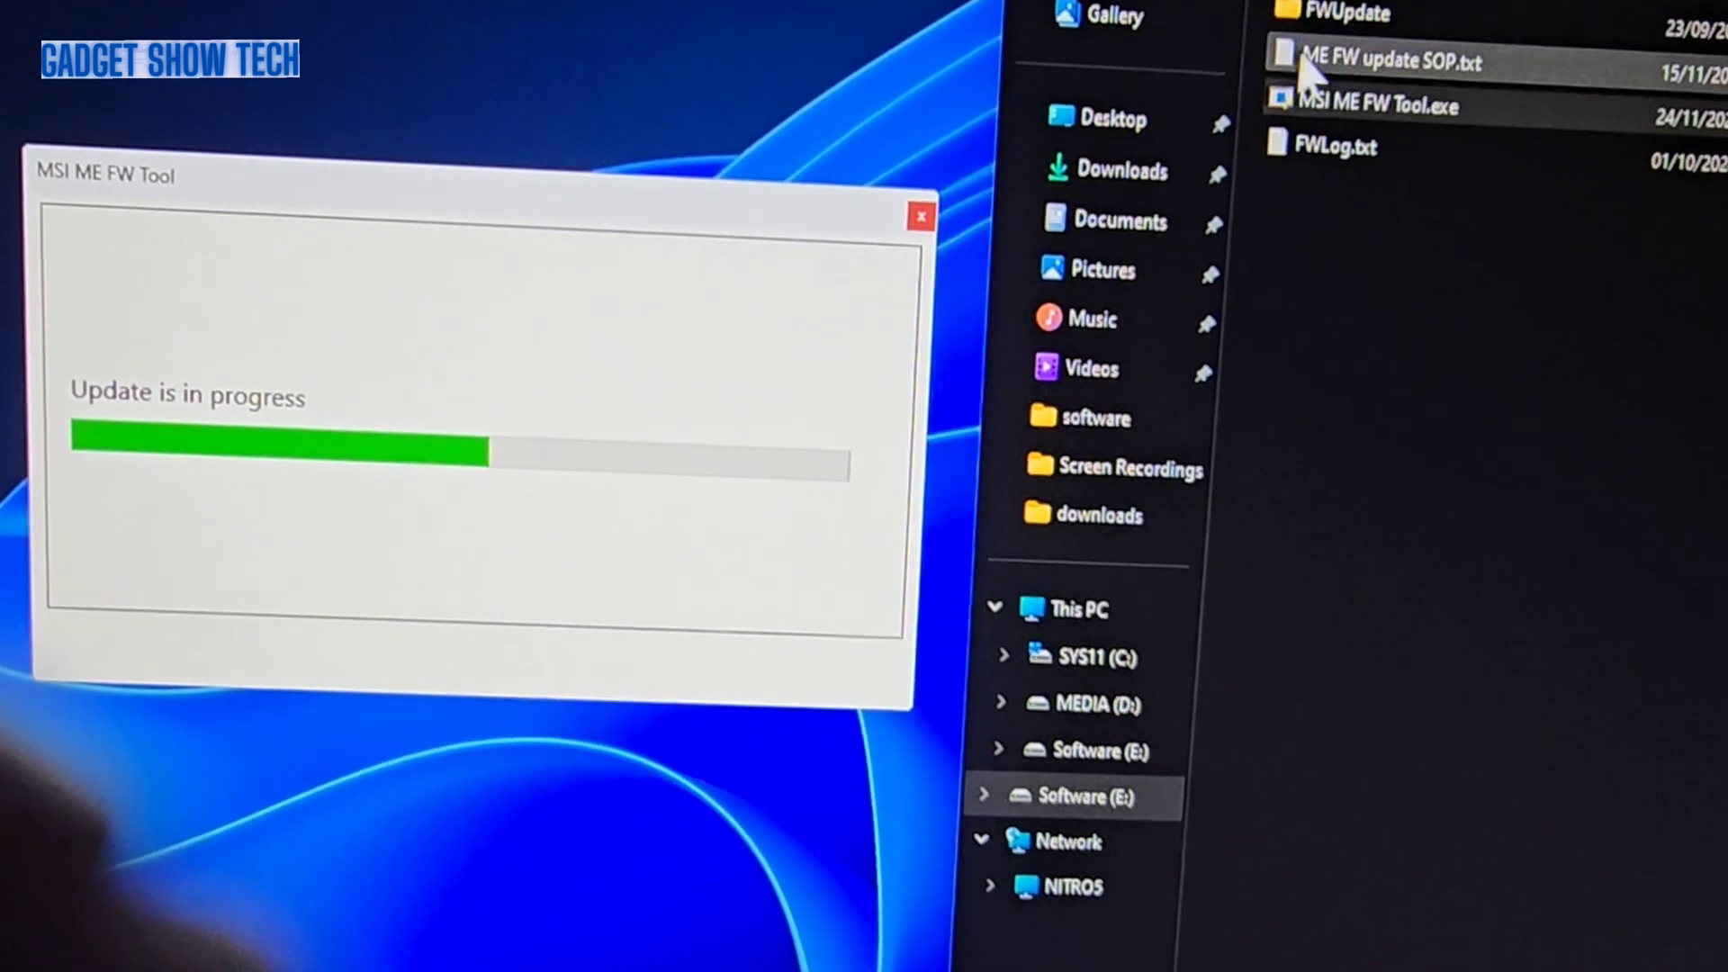
double_click(1337, 11)
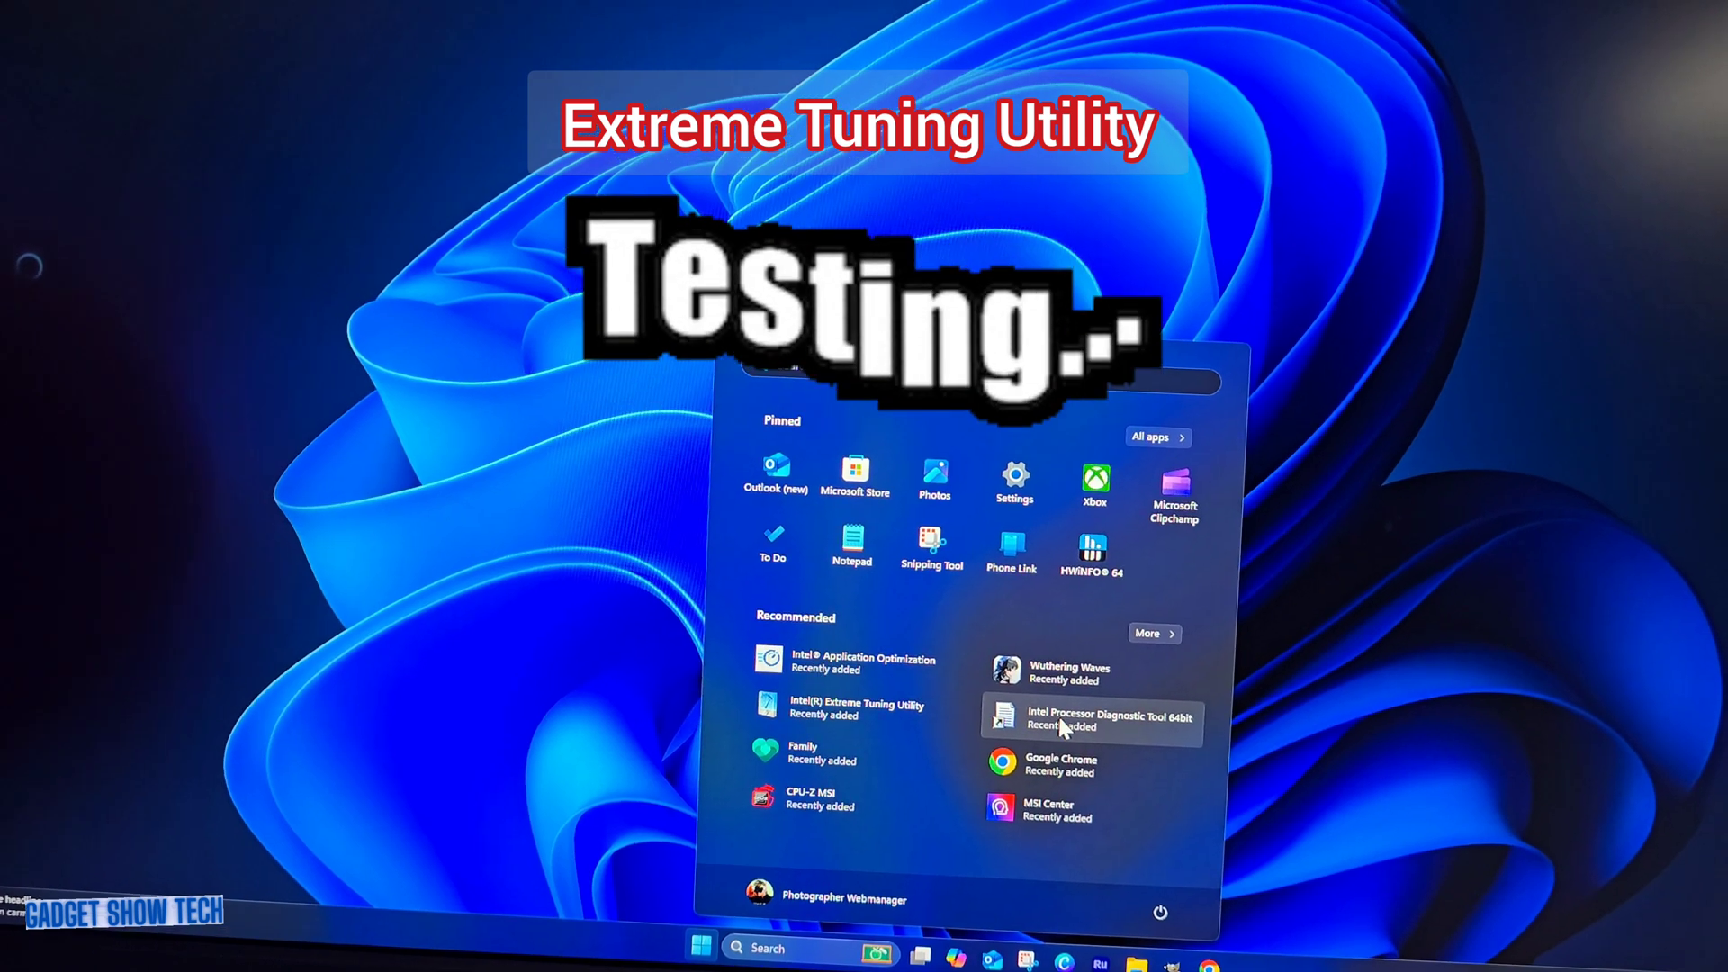
- Approve the administrator prompt so Intel Extreme Tuning Utility opens
click(857, 711)
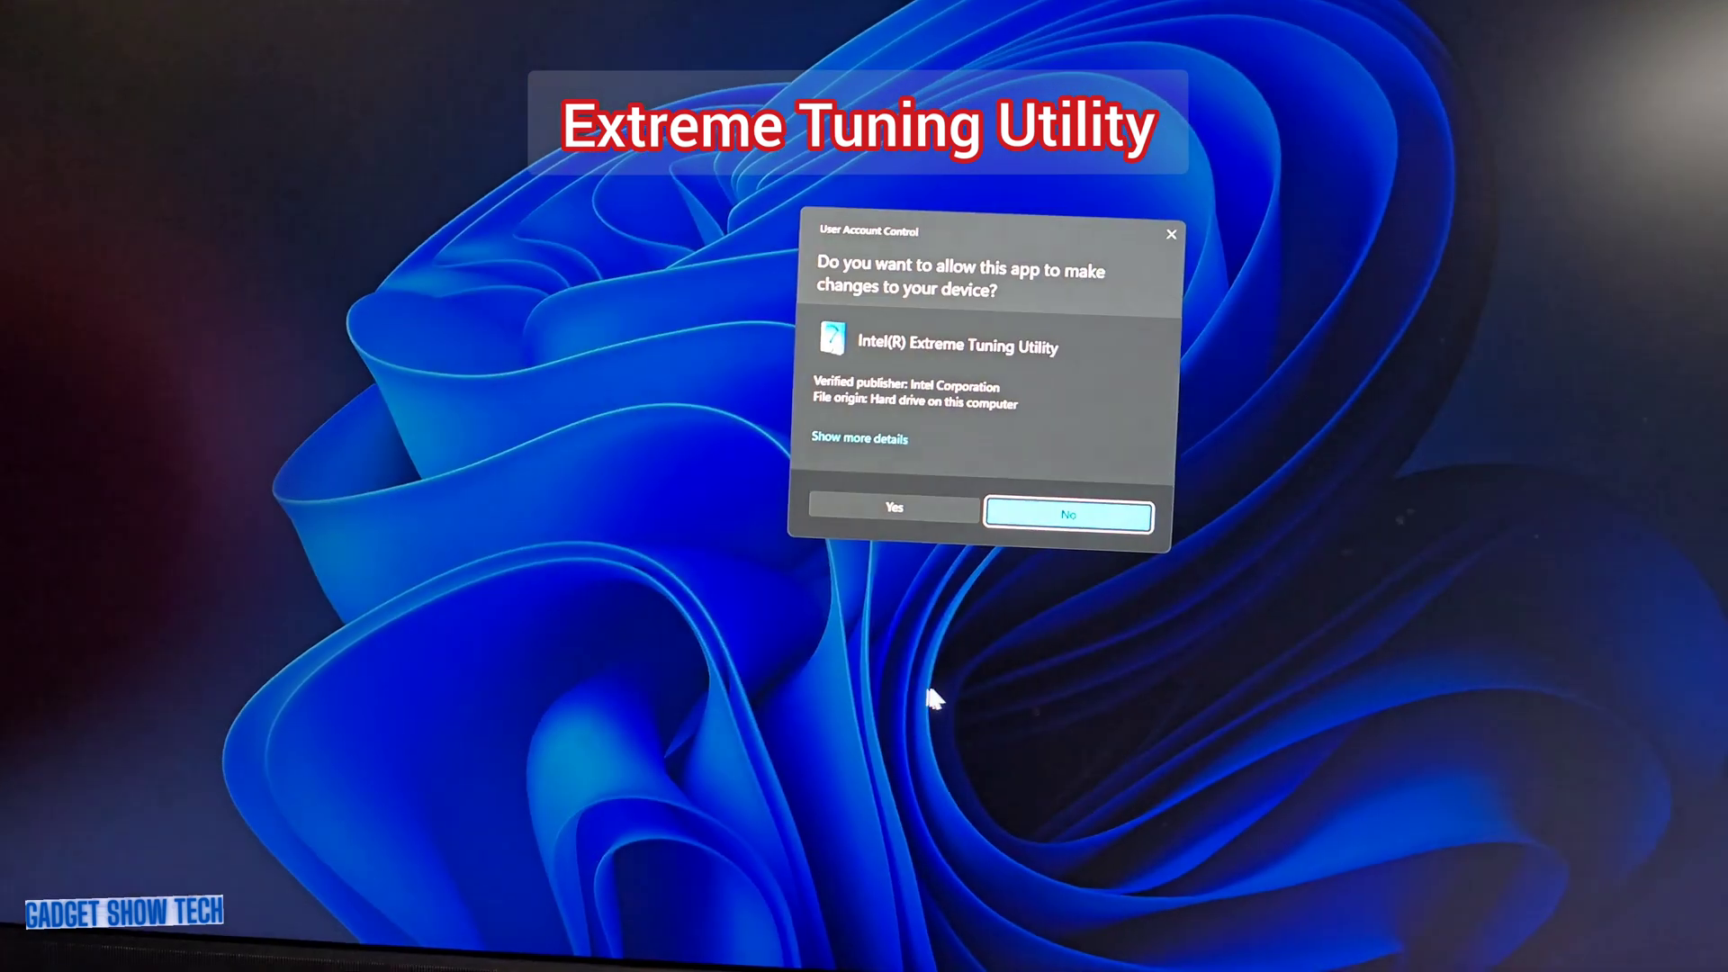
click(930, 684)
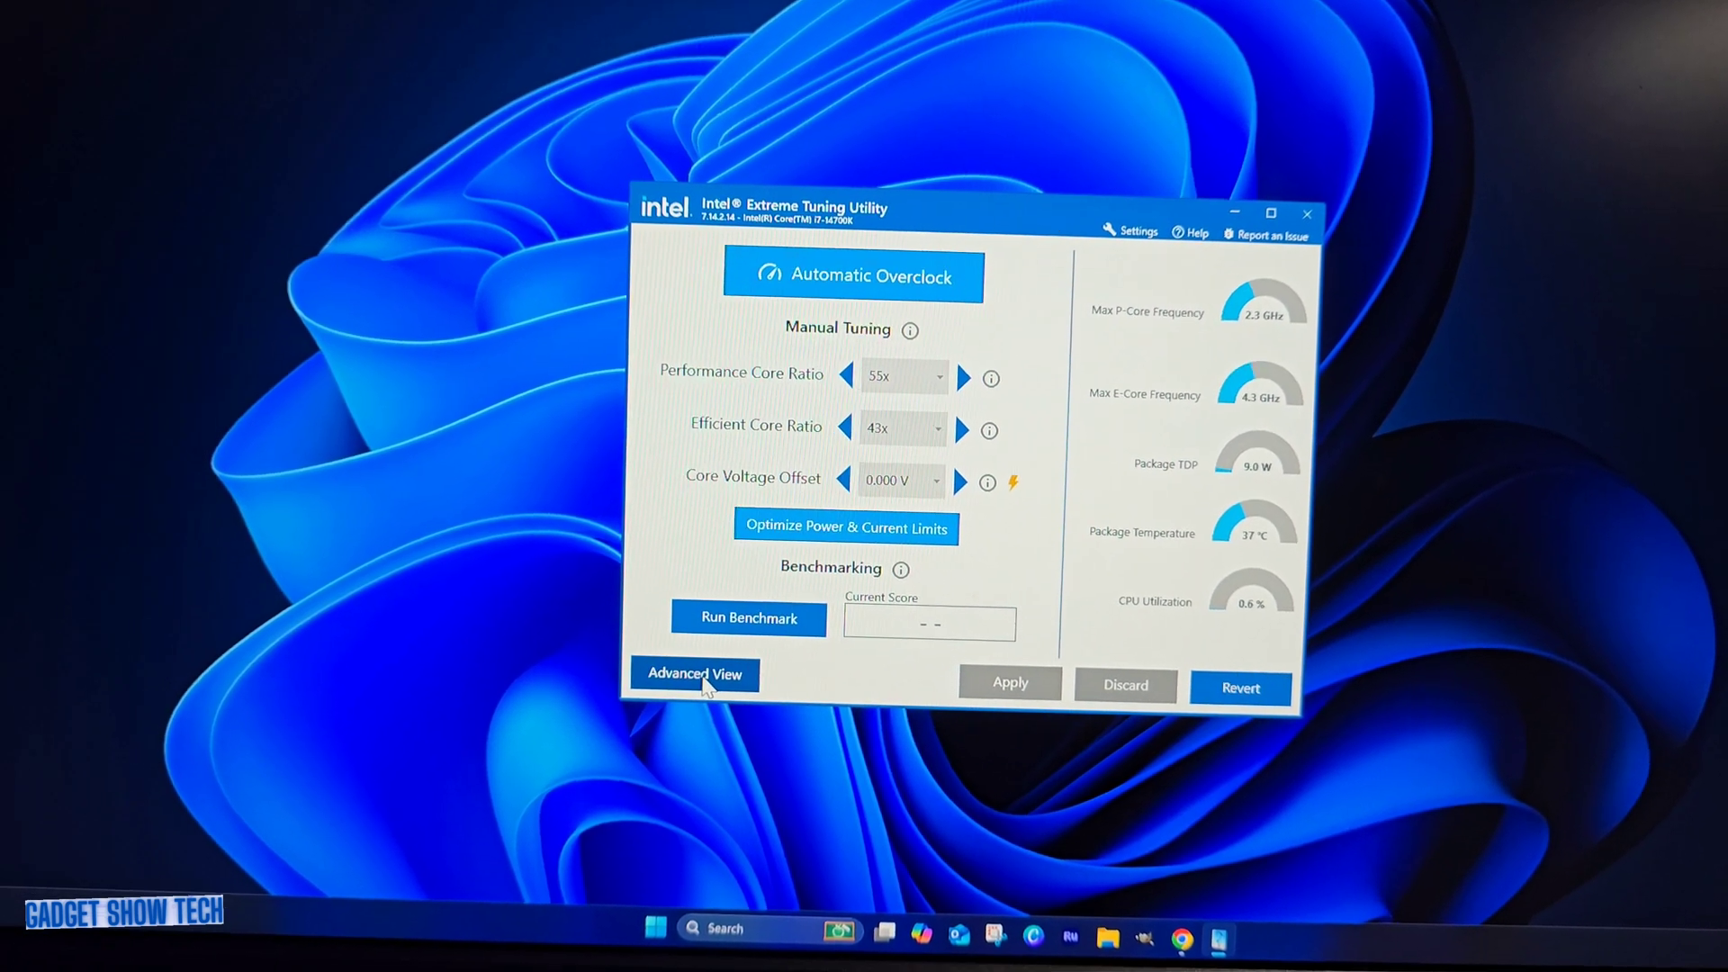
- Switch to Advanced View and run the two-minute AVX2 CPU stress test
click(703, 686)
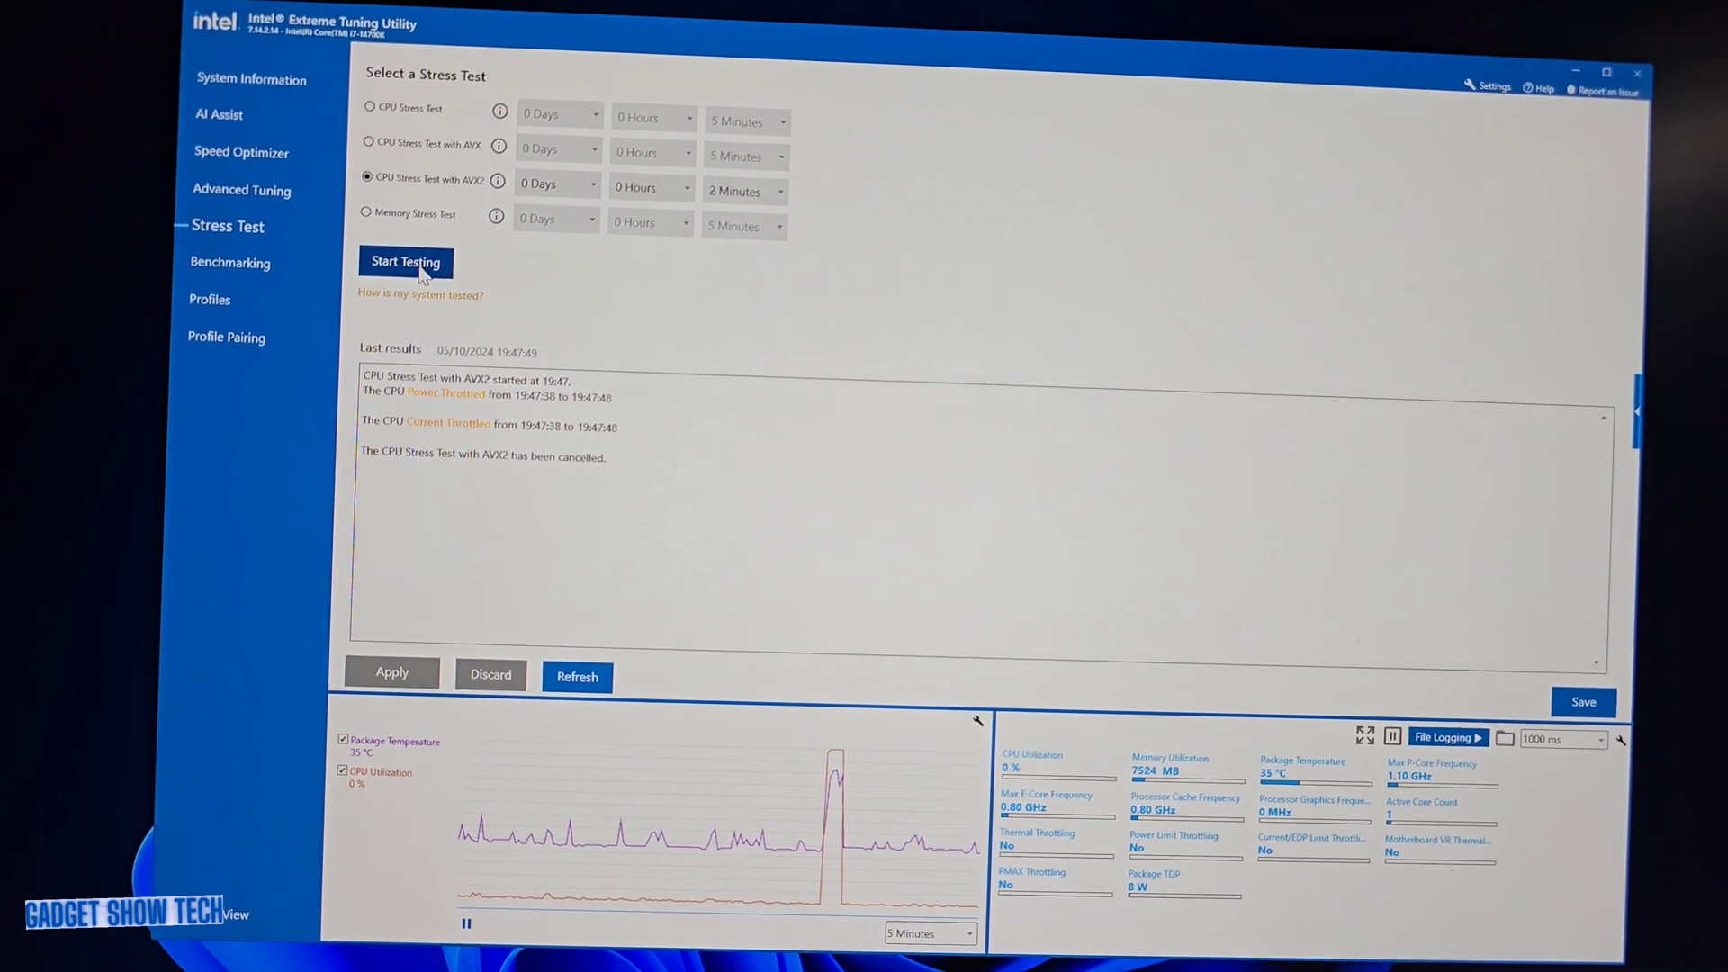
click(427, 268)
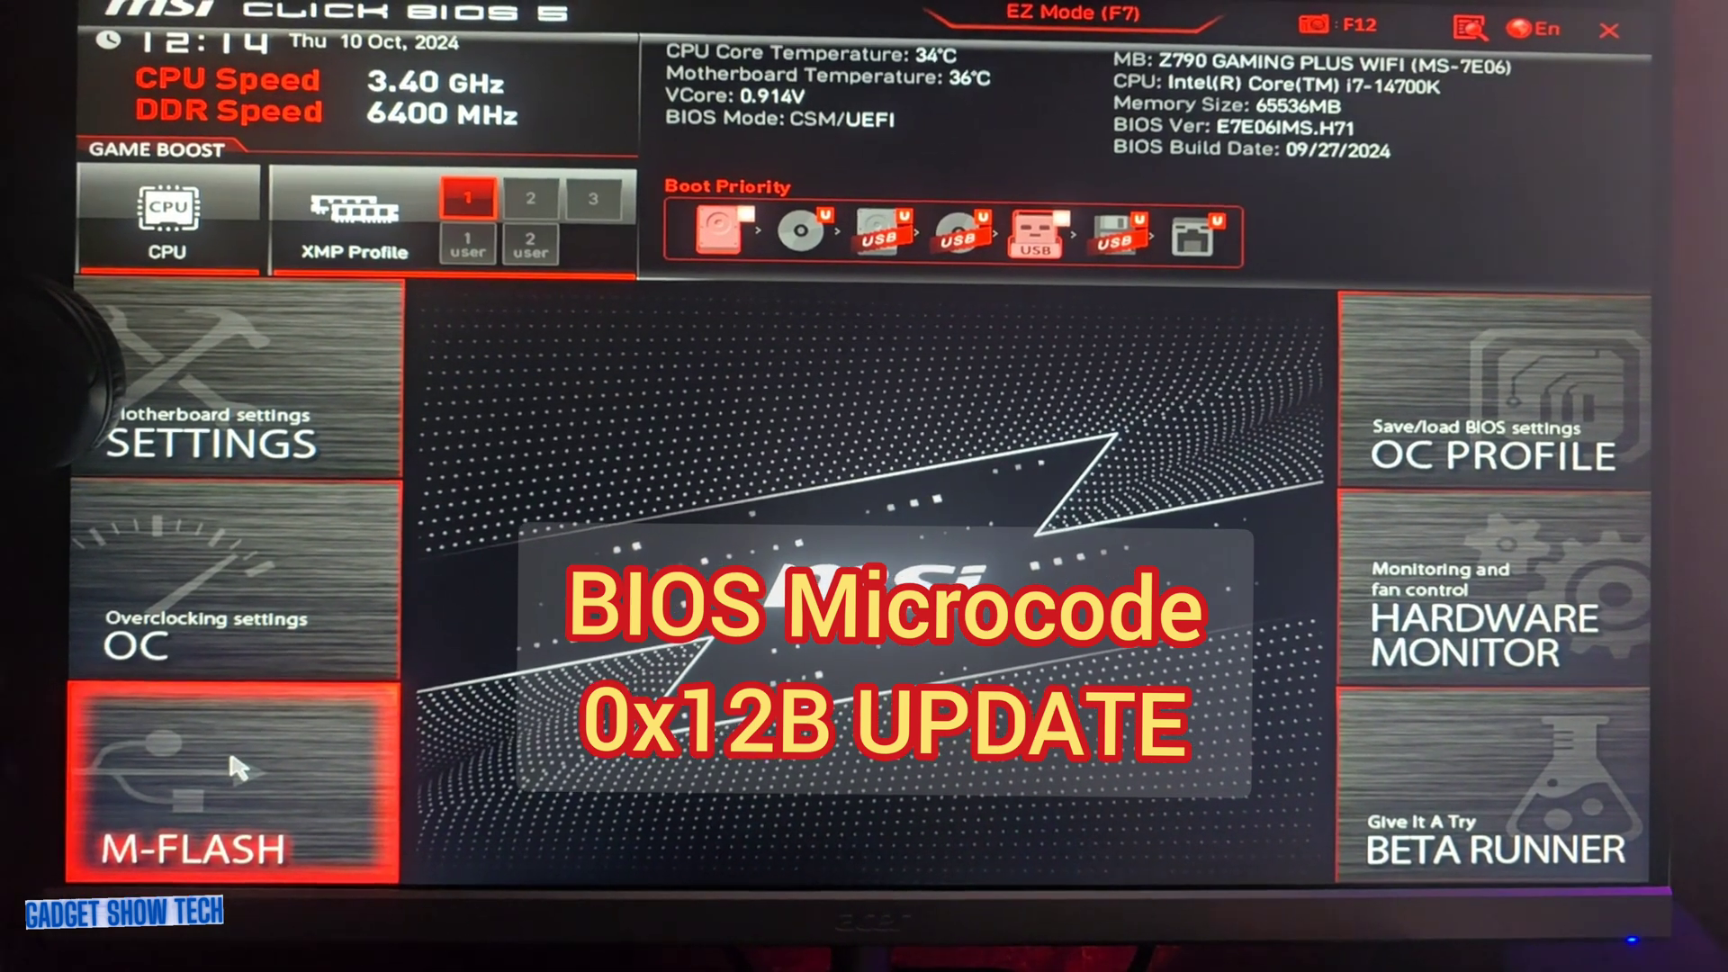
- Choose M-FLASH and agree to reboot into flash mode
click(255, 775)
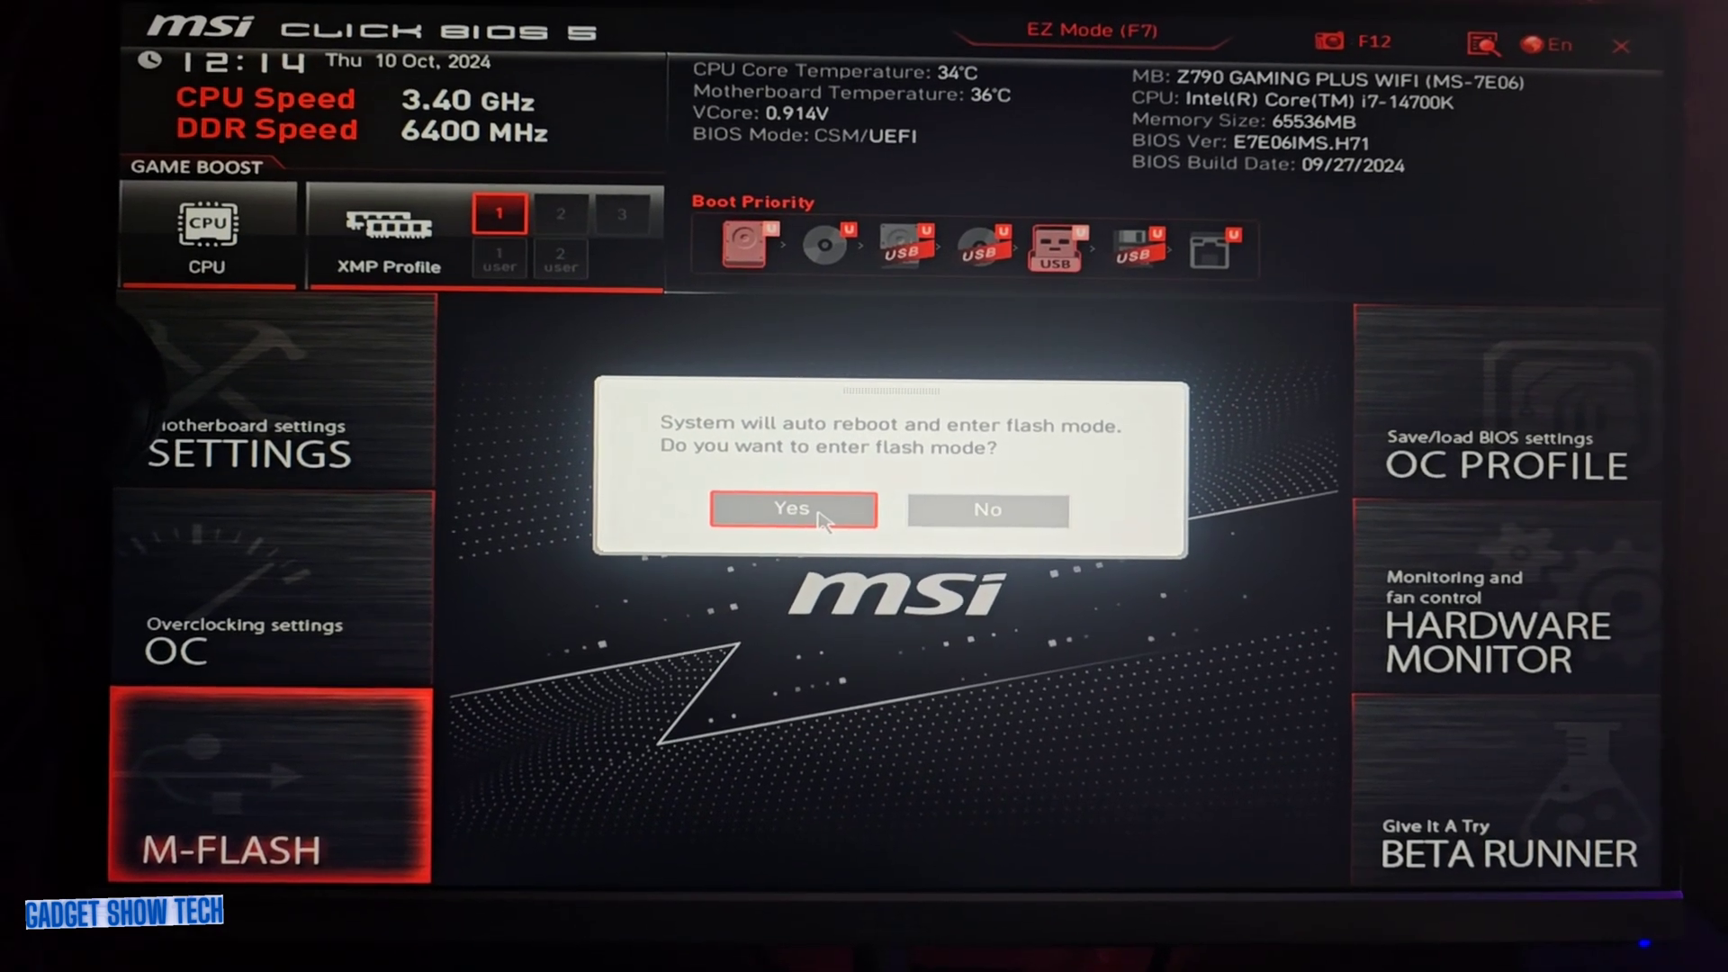
click(826, 519)
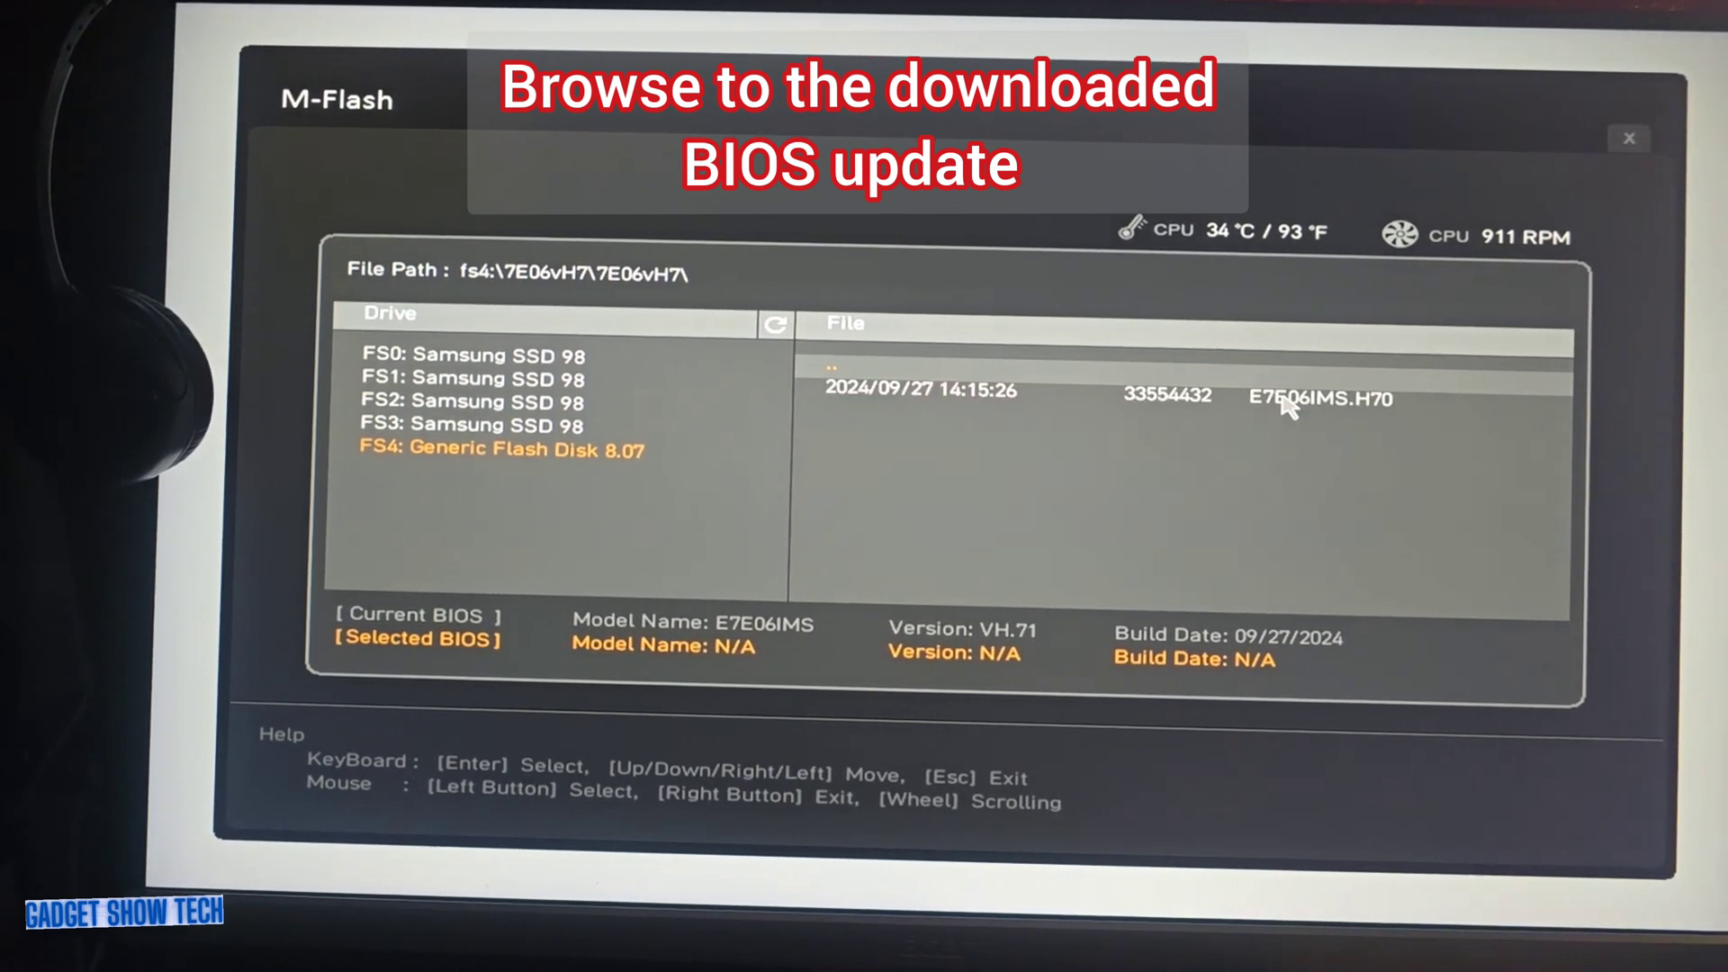
- Select the E7E06IMS.H70 BIOS file to check its version, then clear the selection
click(1286, 405)
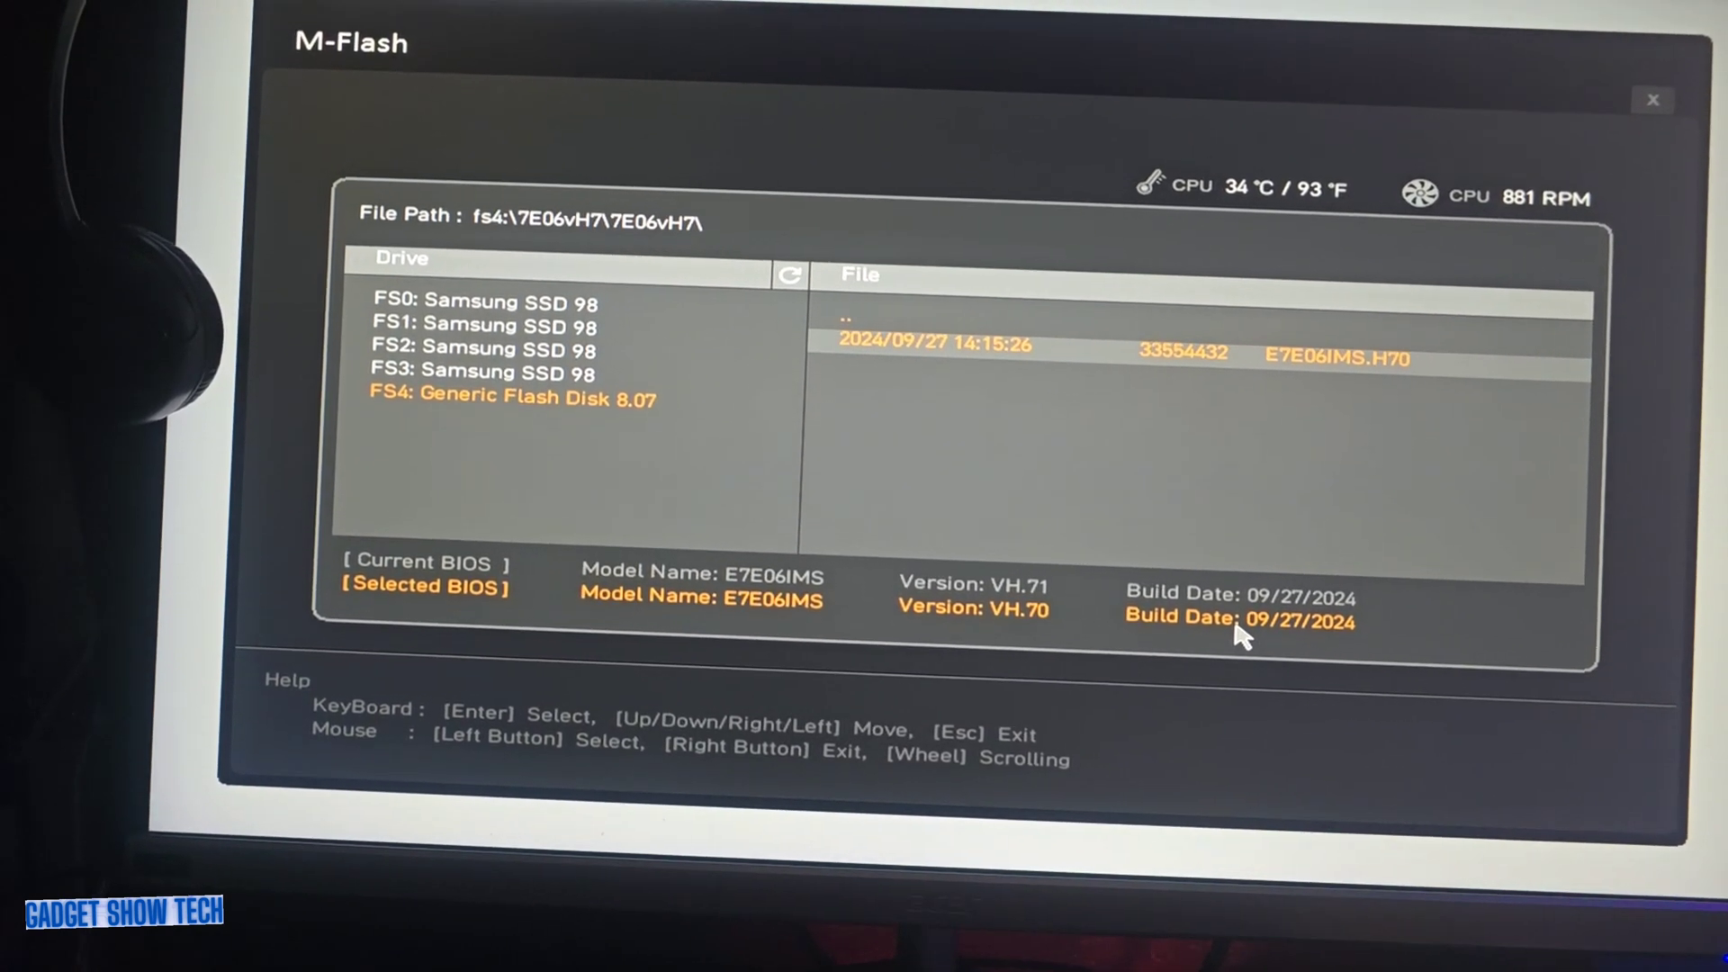
click(1243, 514)
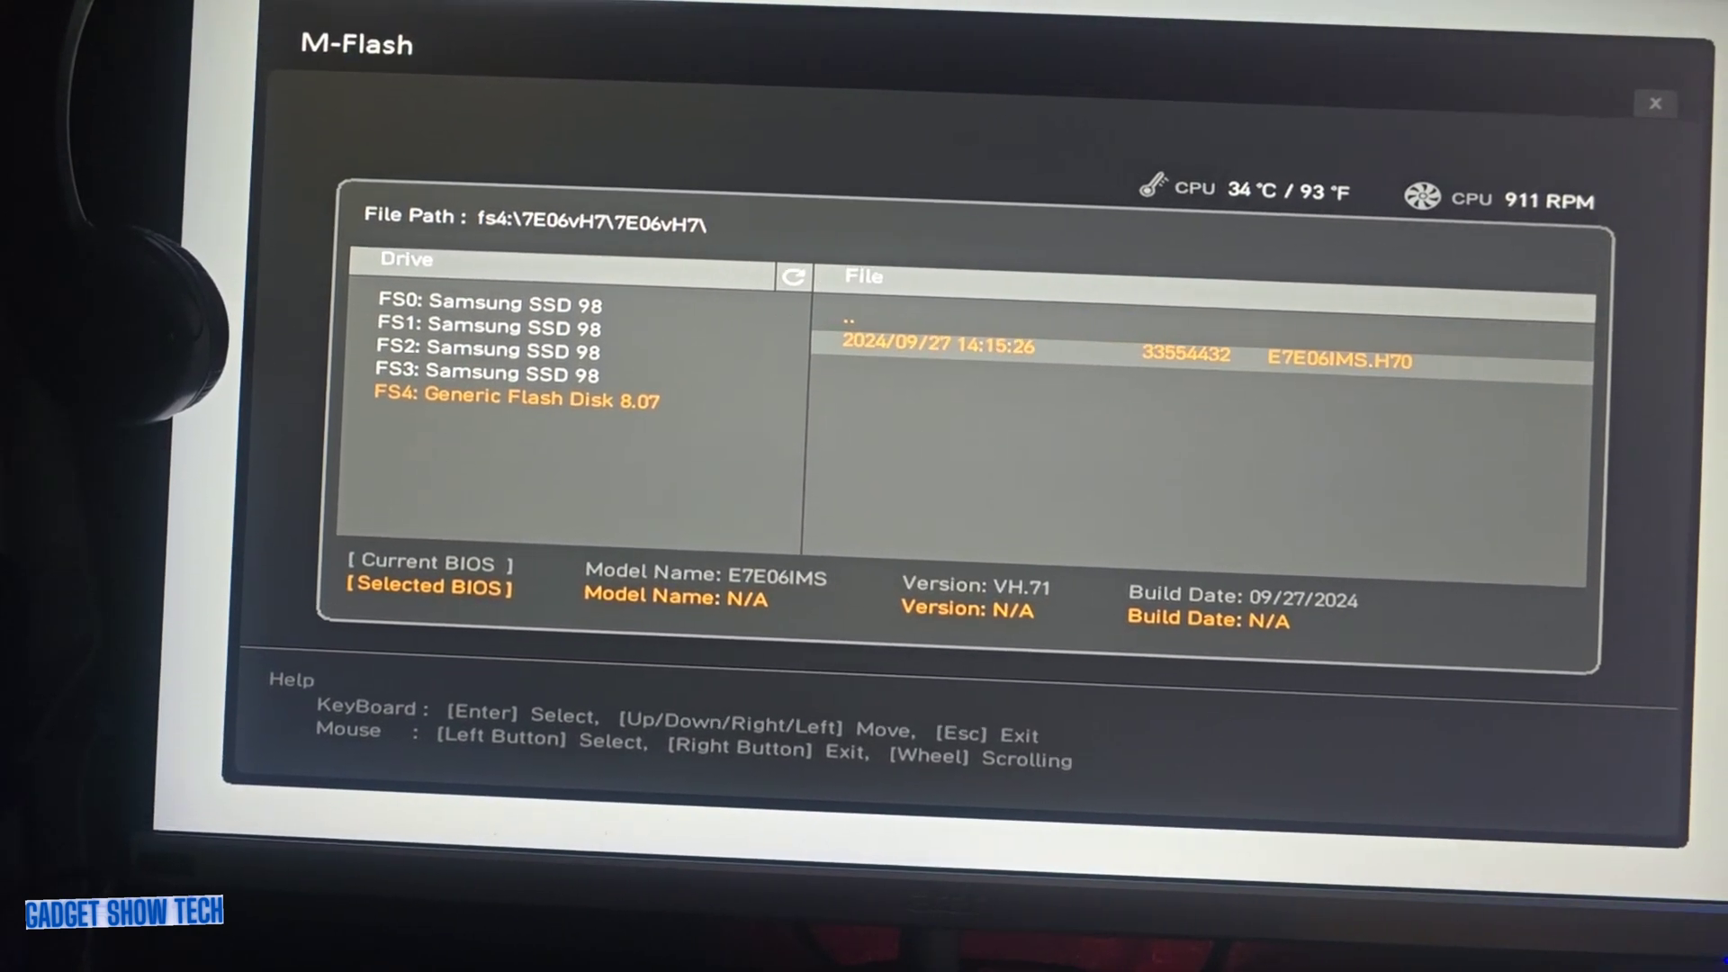